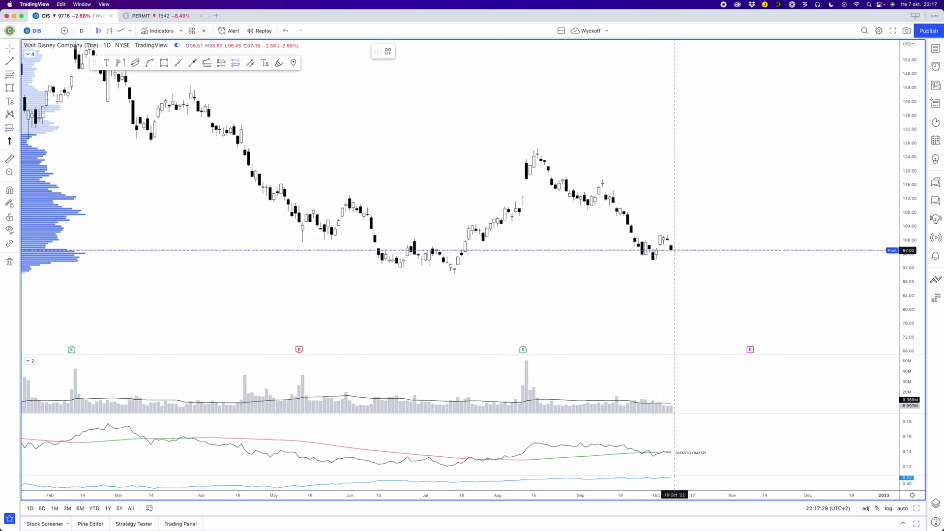
Place a DIS long position at 97.23 with stop 88.72 and target 114.25, then open its settings
click(674, 250)
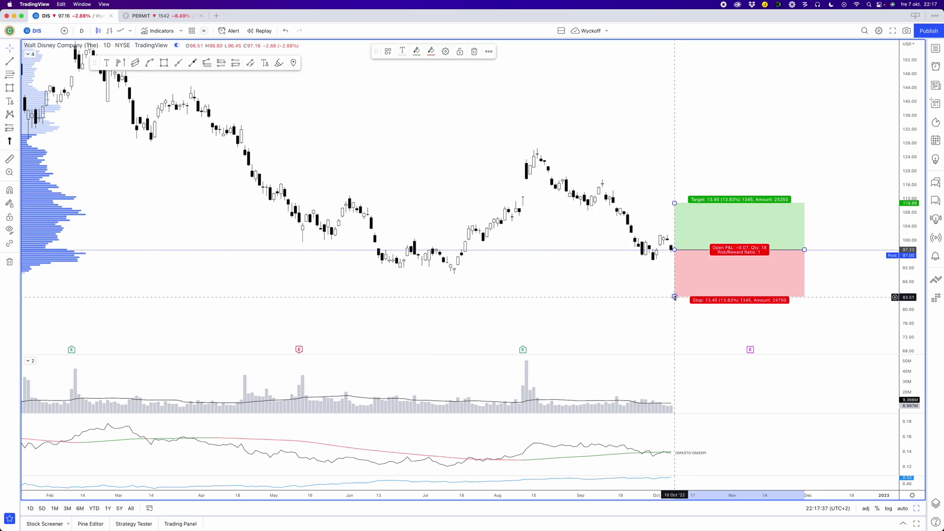
mouse_move(675, 297)
mouse_down()
mouse_move(674, 274)
mouse_move(554, 274)
mouse_up()
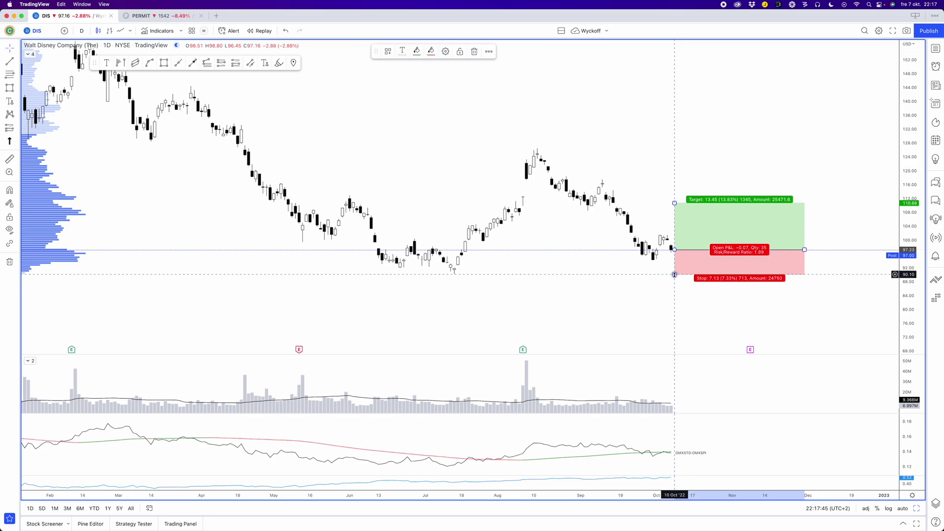
drag(674, 274, 674, 279)
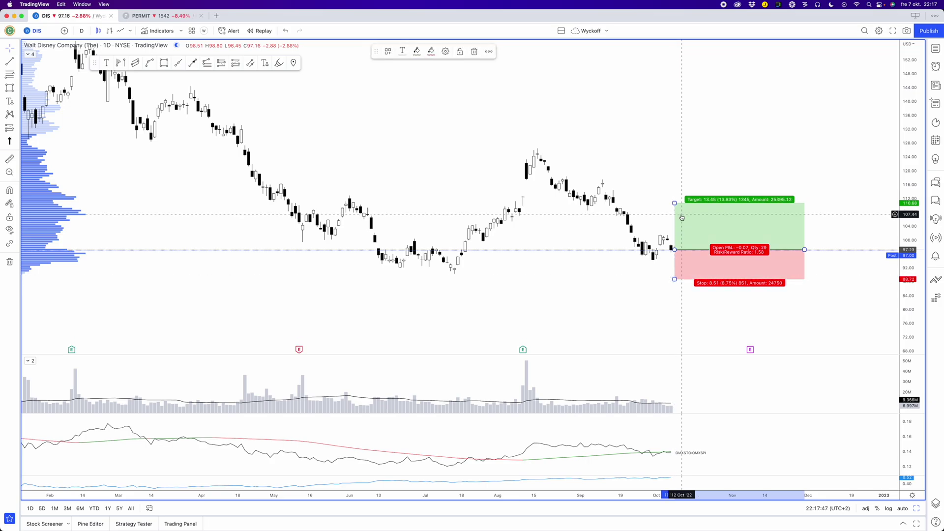
drag(674, 202, 676, 190)
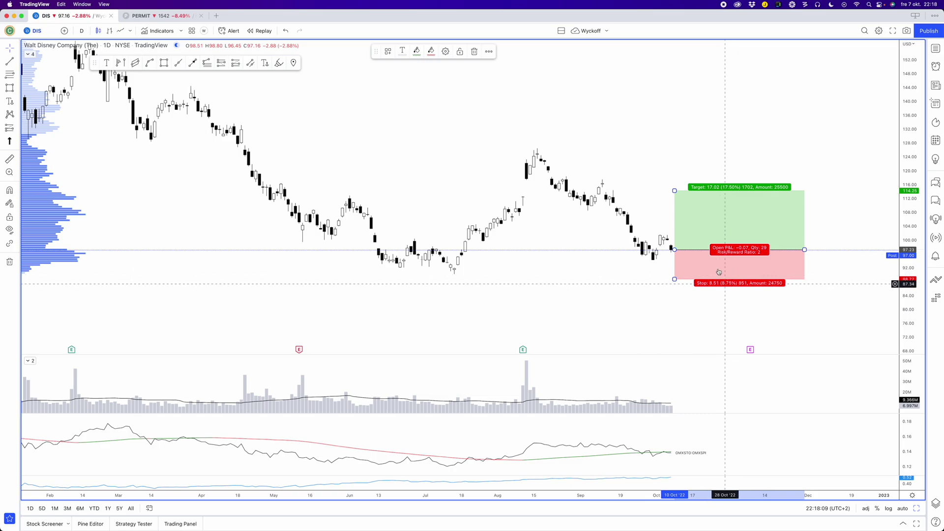
double_click(700, 226)
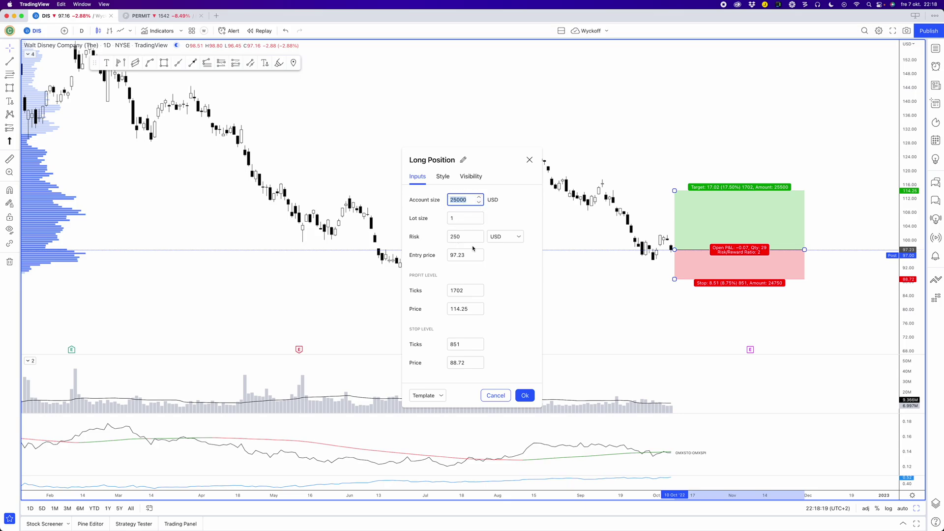
Set the position's risk to 2% of the 25000 account, giving quantity 58, and apply it
click(505, 238)
click(509, 252)
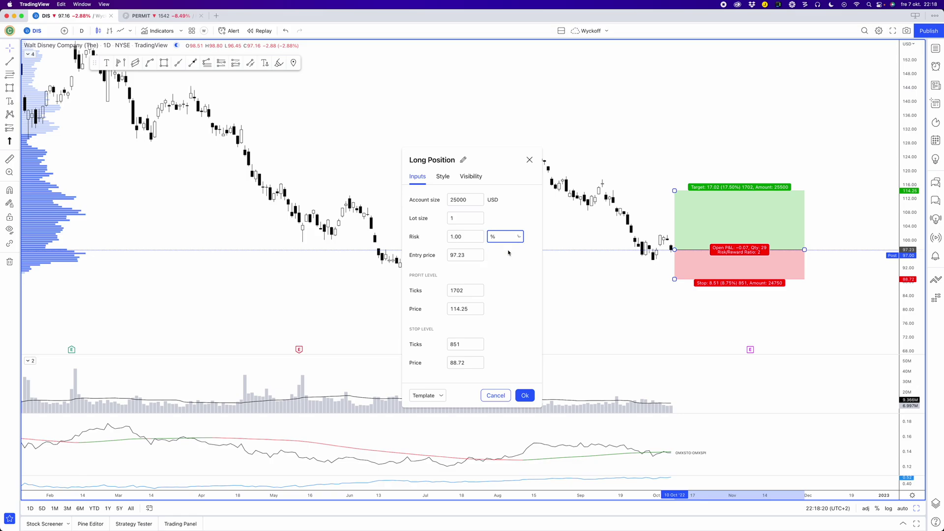
click(469, 236)
double_click(469, 237)
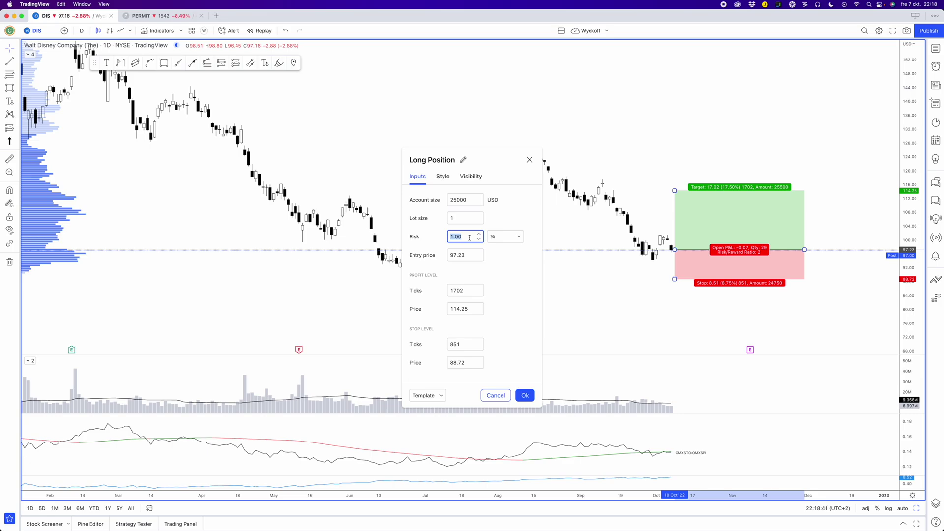
text(2)
key(Tab)
click(518, 238)
click(497, 263)
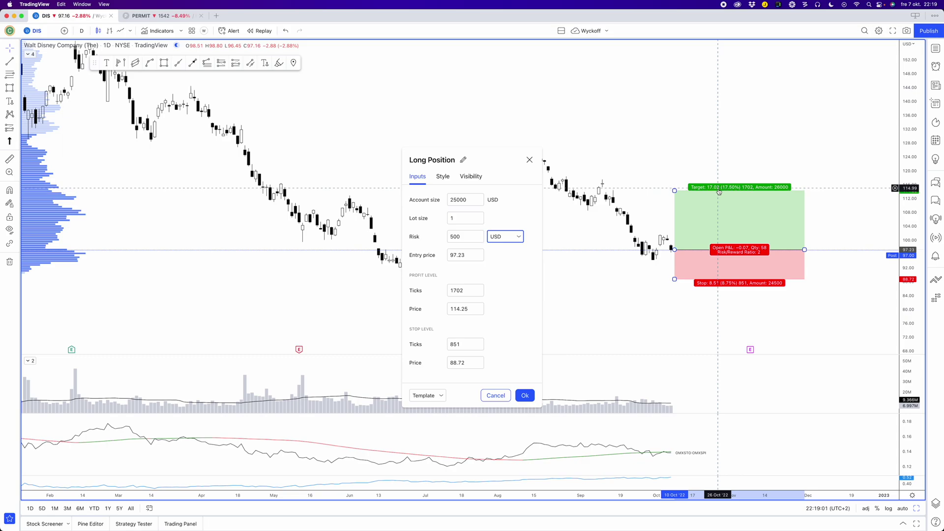
click(507, 237)
click(495, 251)
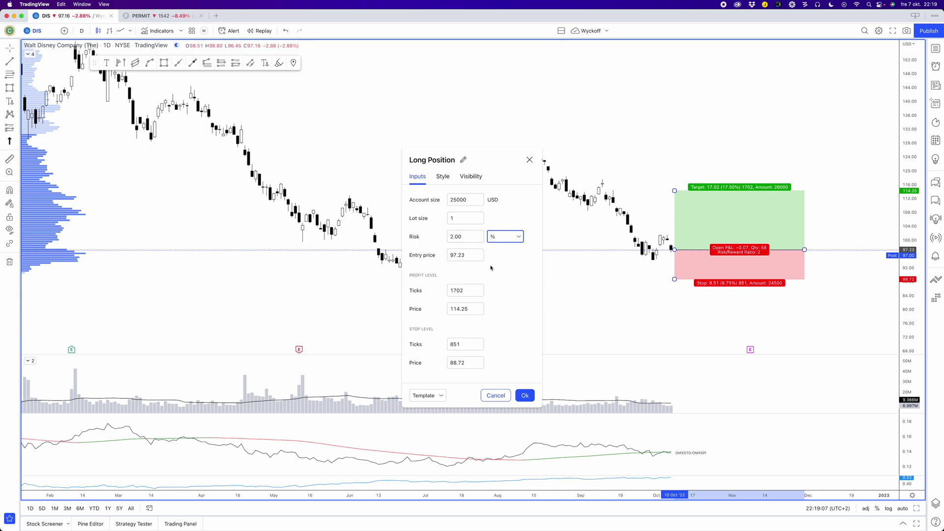
click(525, 396)
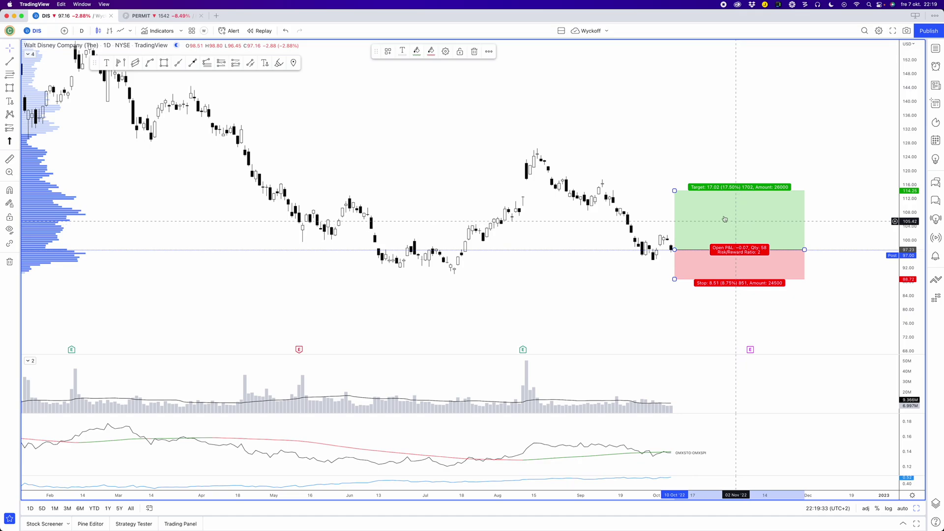
click(611, 147)
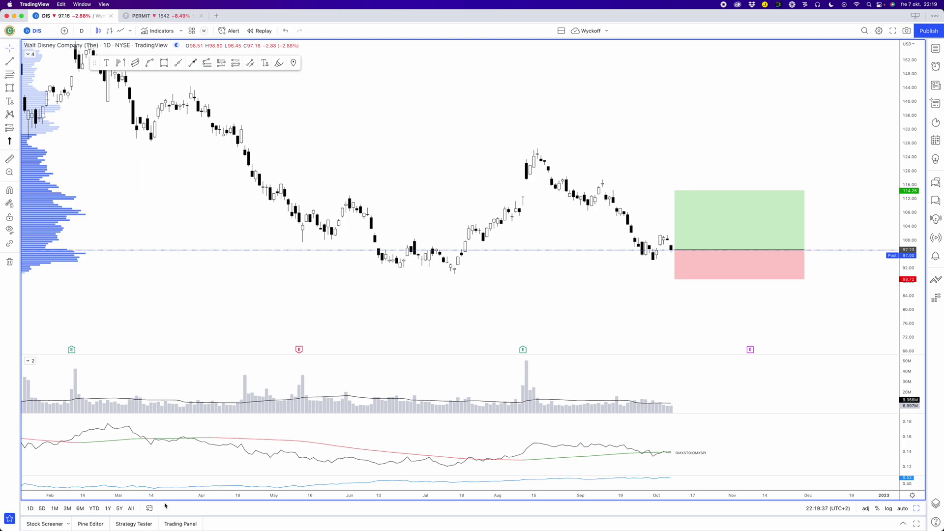
Connect the Paper Trading account from the enlarged trading panel
click(173, 524)
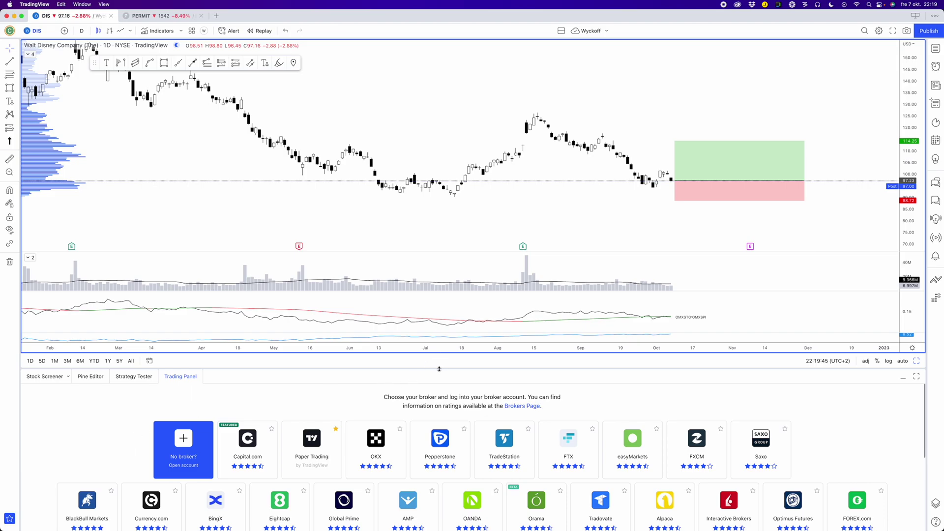
drag(439, 369, 451, 259)
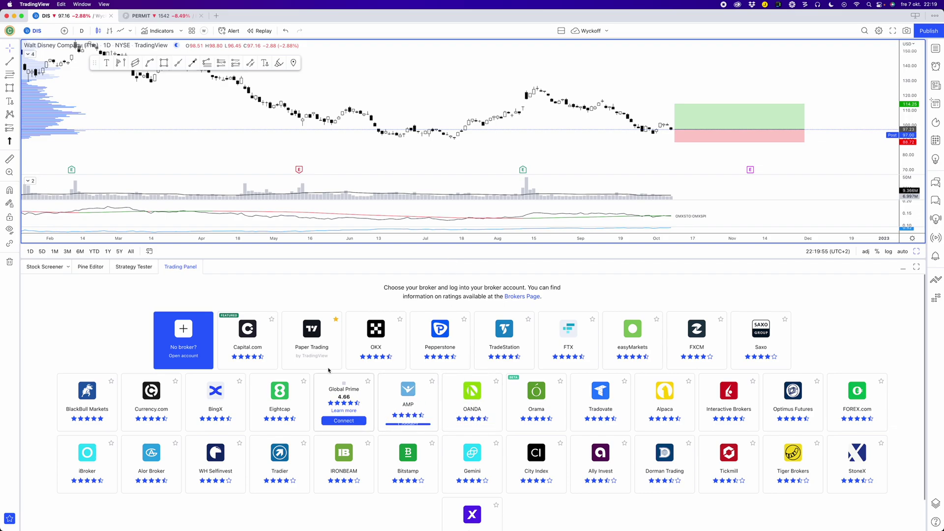
mouse_move(316, 347)
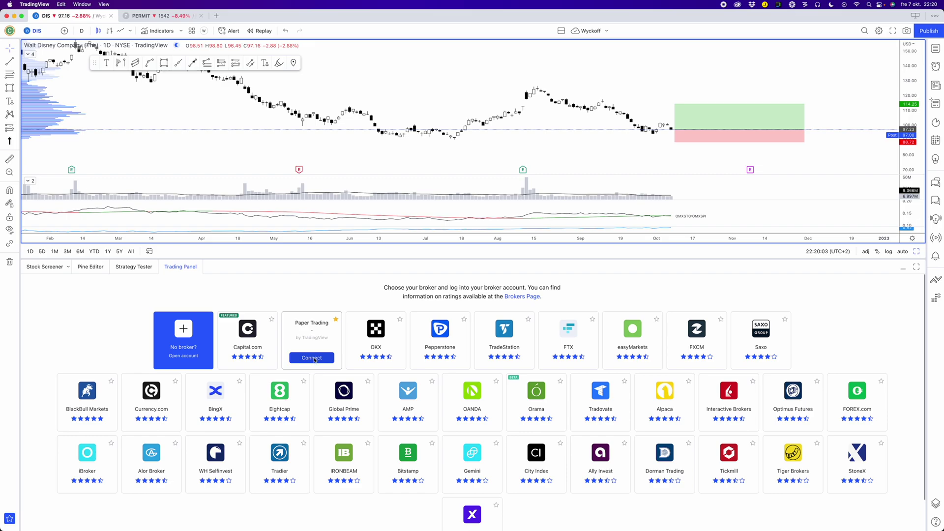
click(313, 359)
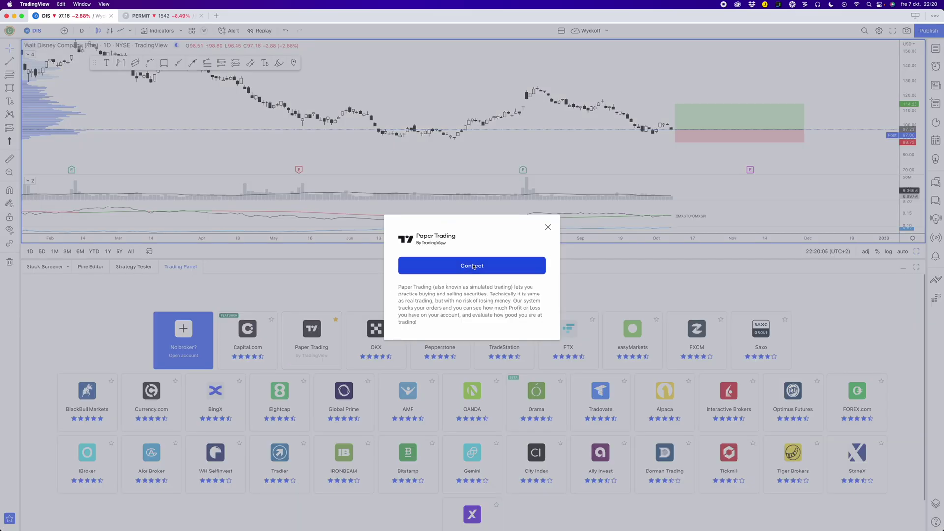
click(473, 269)
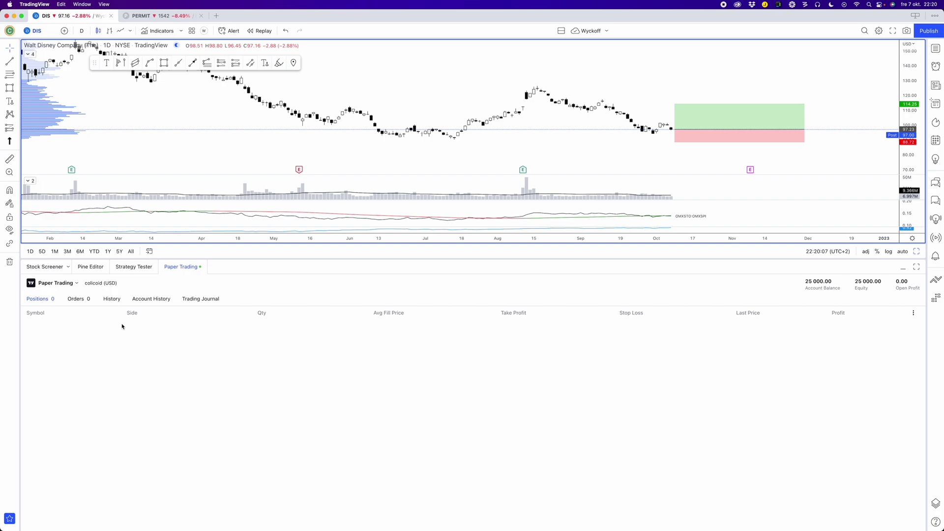
Reset the Paper Trading account with a starting balance of 25000
click(77, 283)
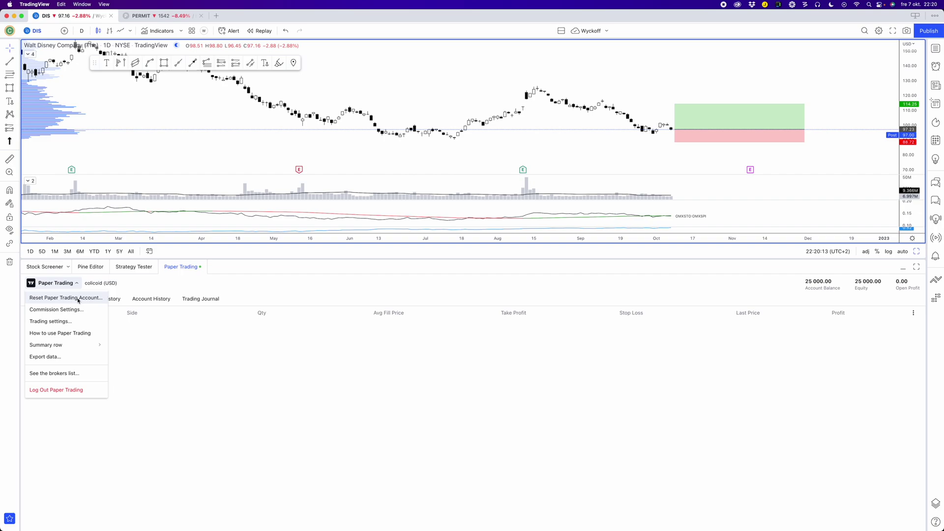
click(79, 298)
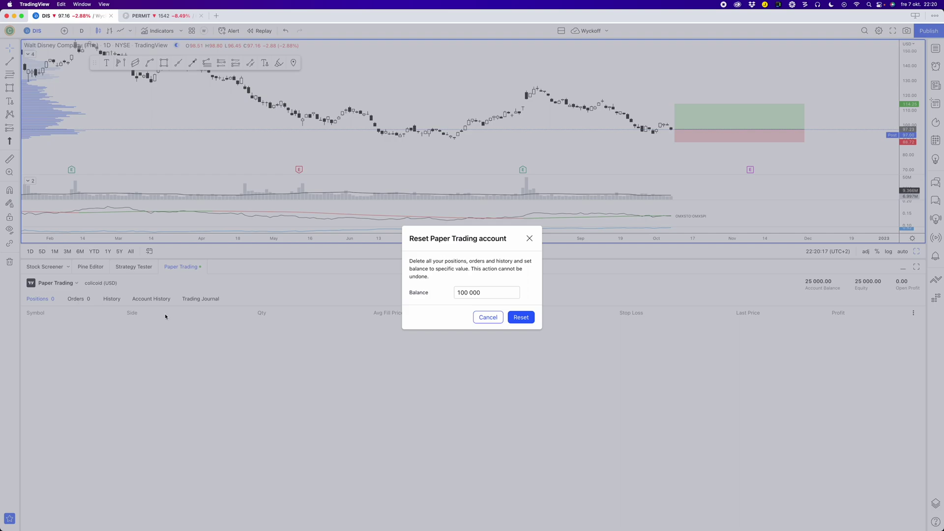
triple_click(498, 294)
text(25000)
key(Return)
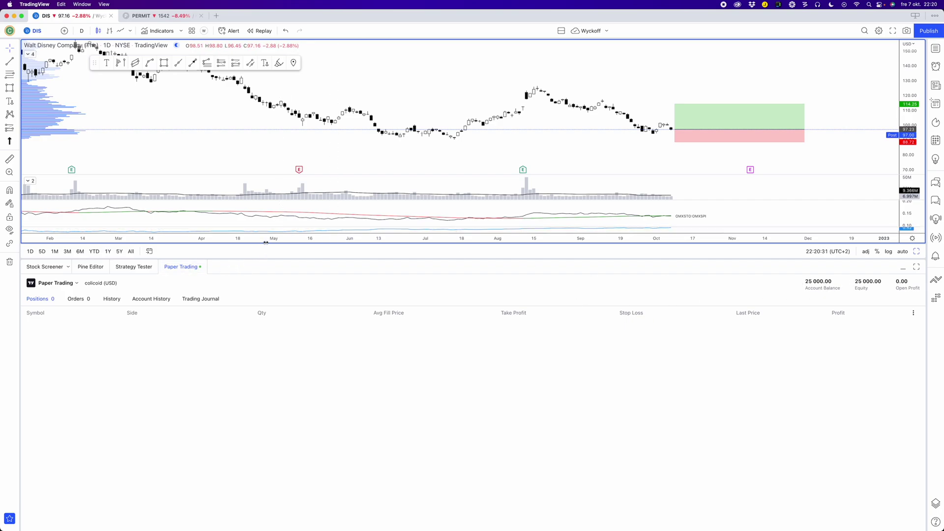
Create a limit order from the DIS long position drawing
drag(263, 257, 255, 319)
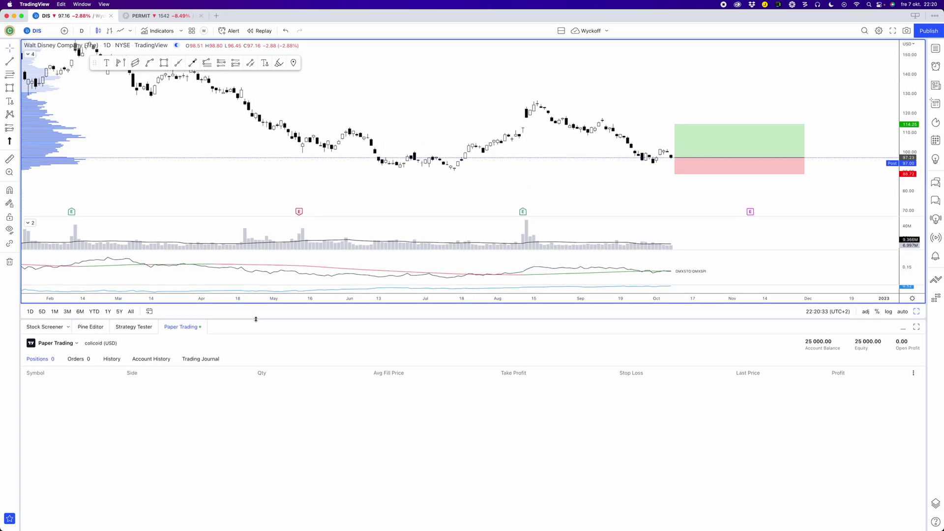
mouse_move(698, 141)
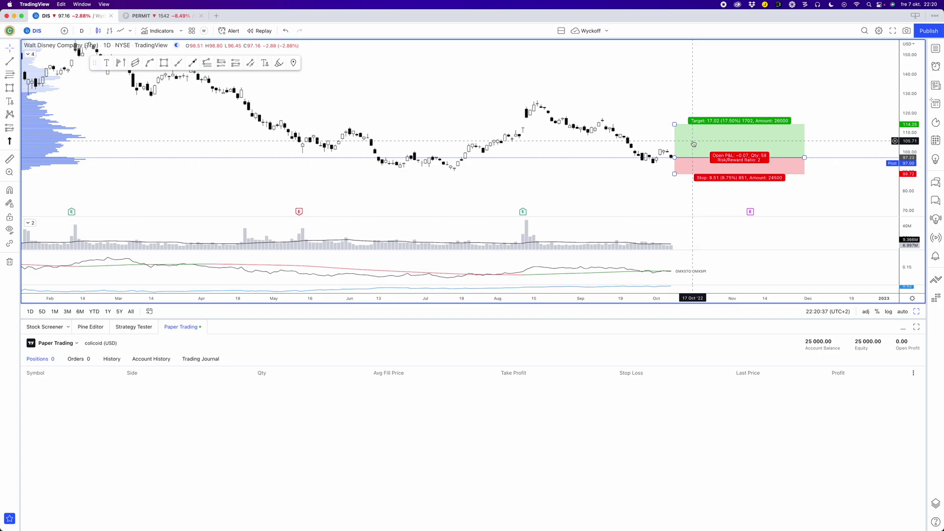
right_click(693, 144)
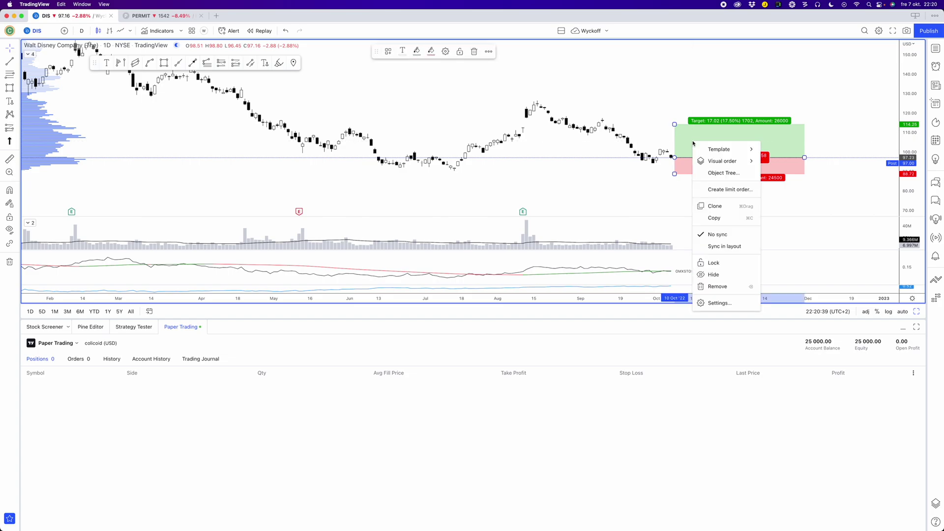
click(730, 190)
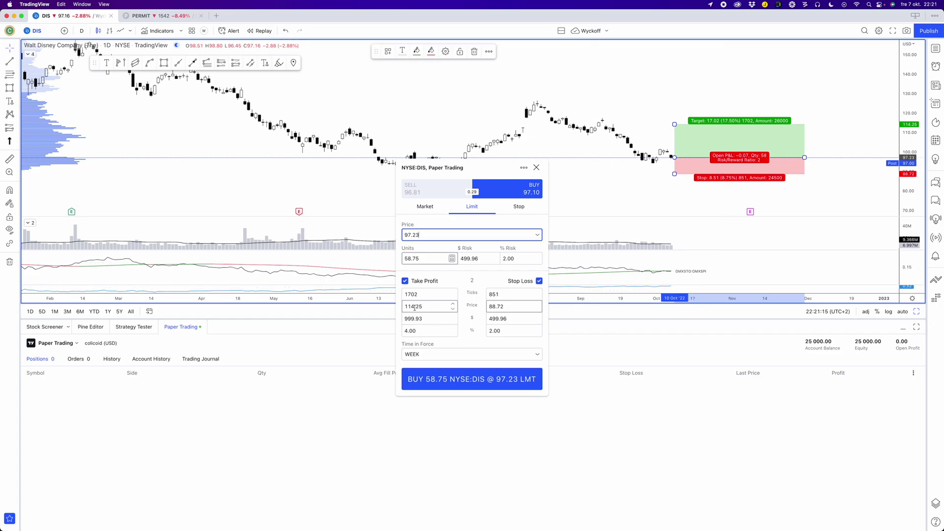
Check units, $ risk and % risk, then place the 58.75-share buy limit at 97.23
click(426, 259)
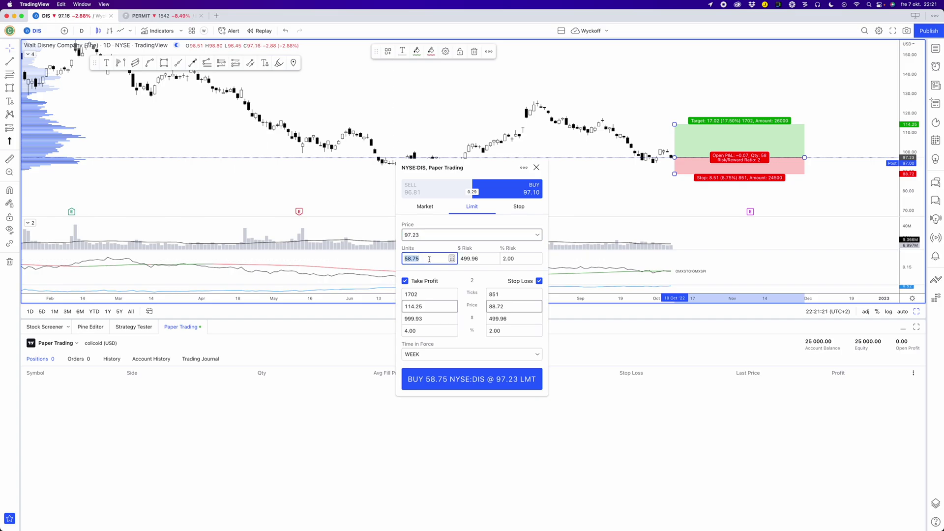
click(429, 259)
click(481, 259)
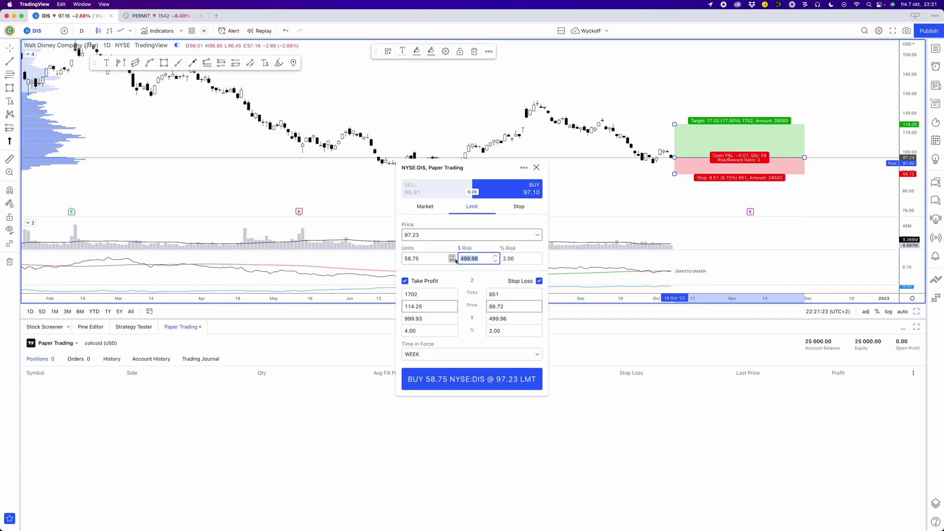
click(504, 259)
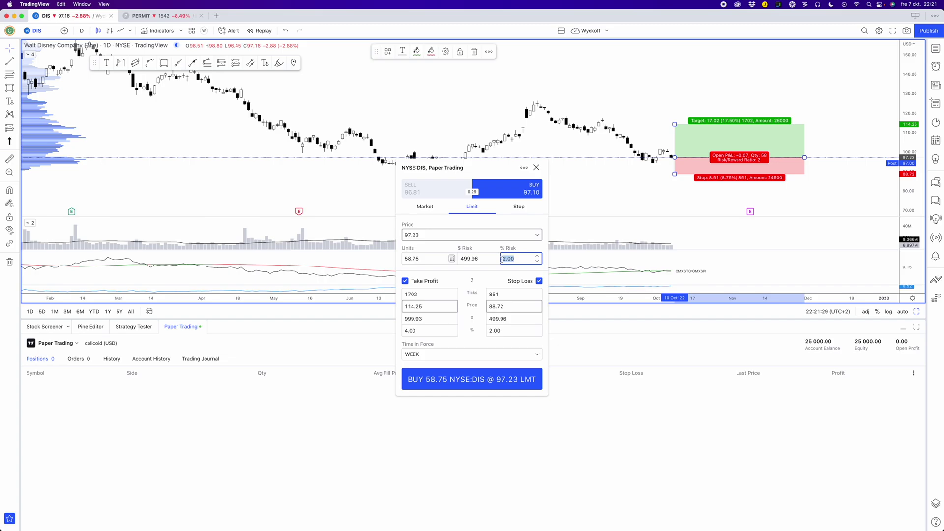
click(485, 381)
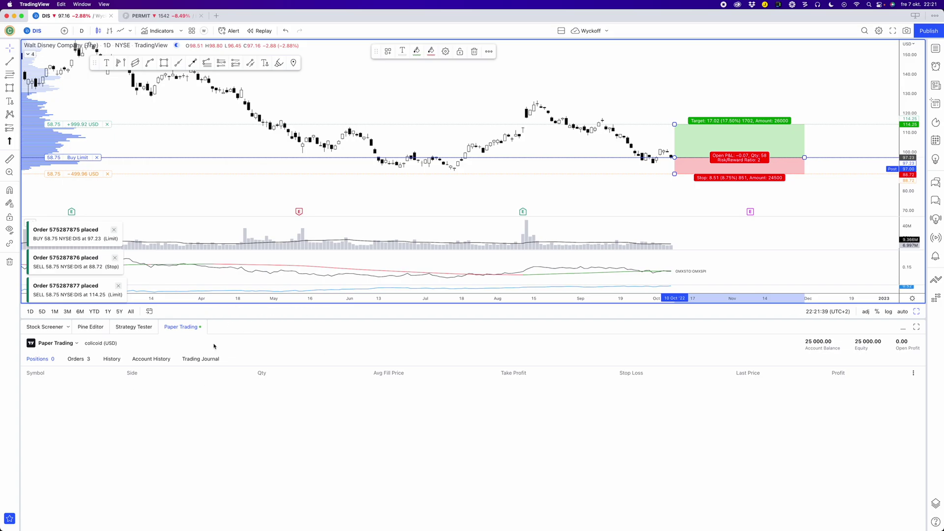
Cancel the pending DIS buy limit order with its exits, then reopen the long position settings
click(181, 326)
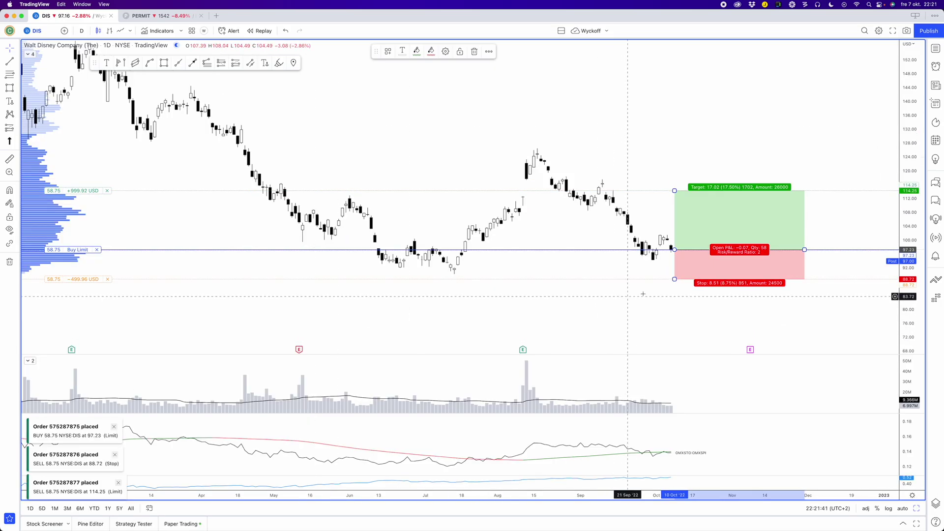
click(634, 179)
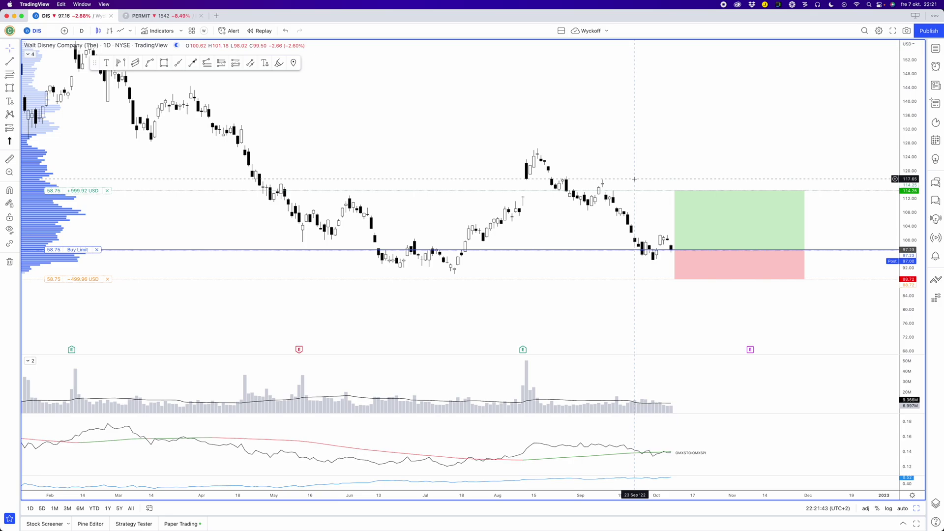
click(97, 250)
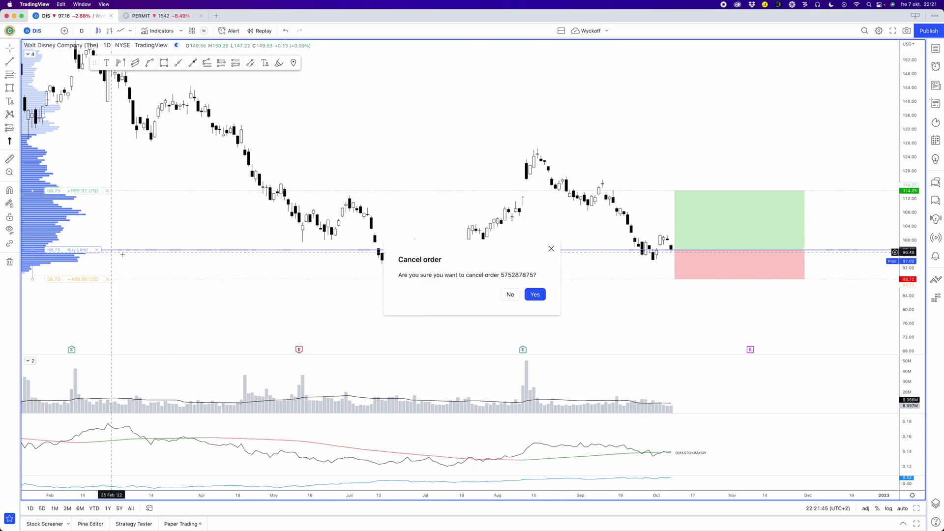
click(530, 294)
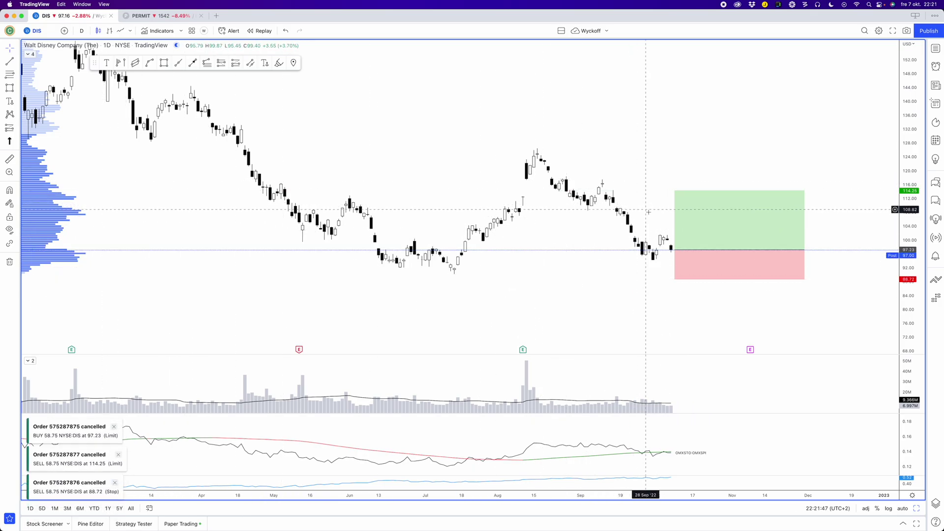
double_click(721, 221)
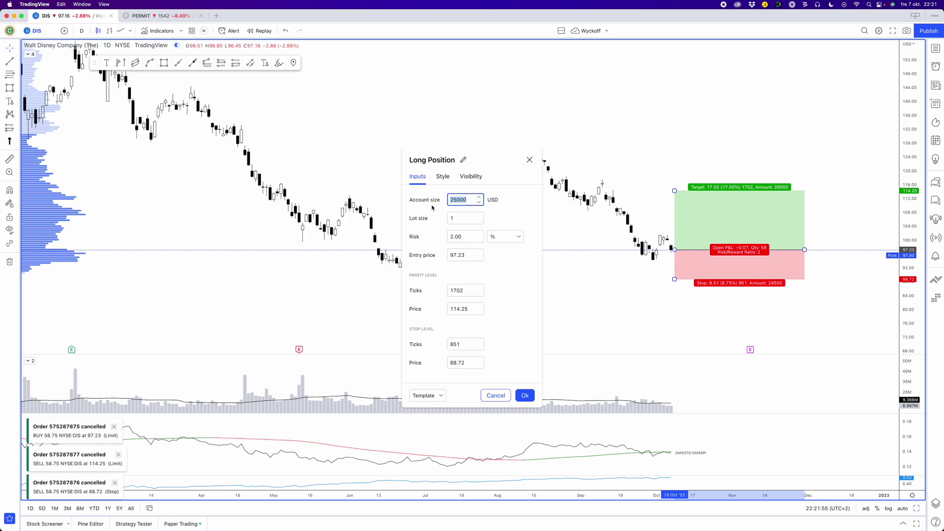
Close the position settings unchanged and switch the chart to TELIA (Telia Company)
click(494, 396)
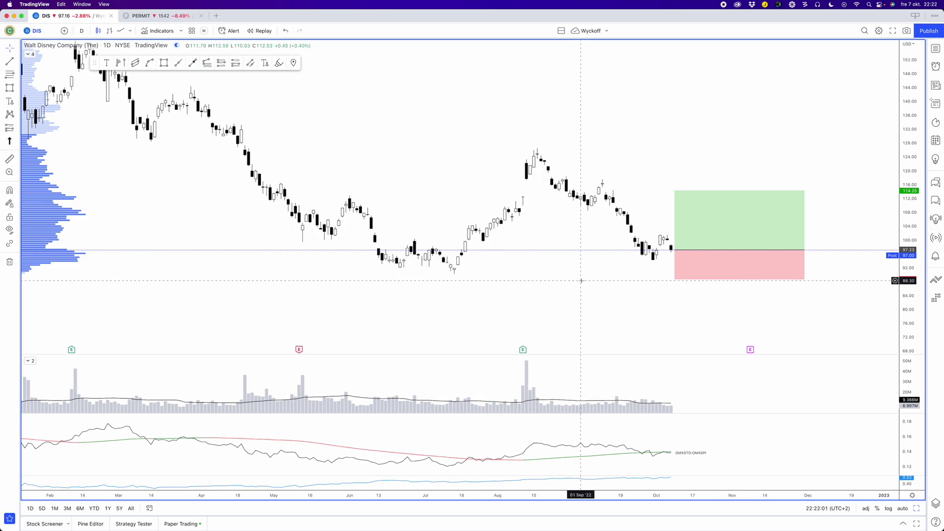
text(TELIA)
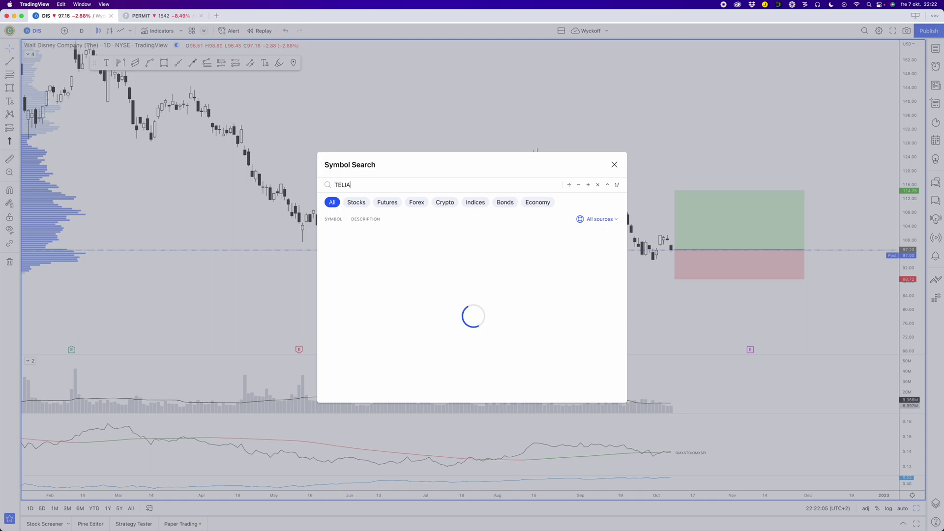
click(475, 238)
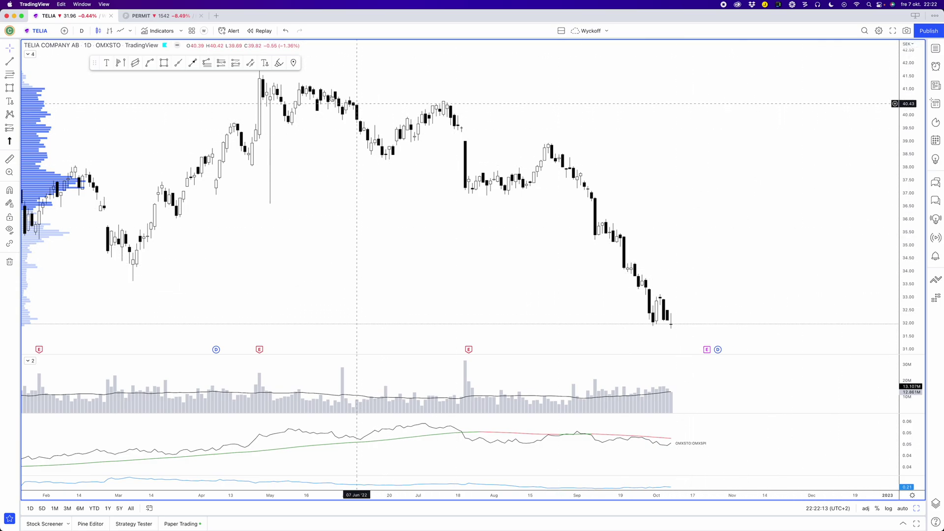
Add a long position at TELIA's 32.05 and change its risk unit to SEK, showing 500 SEK
click(678, 321)
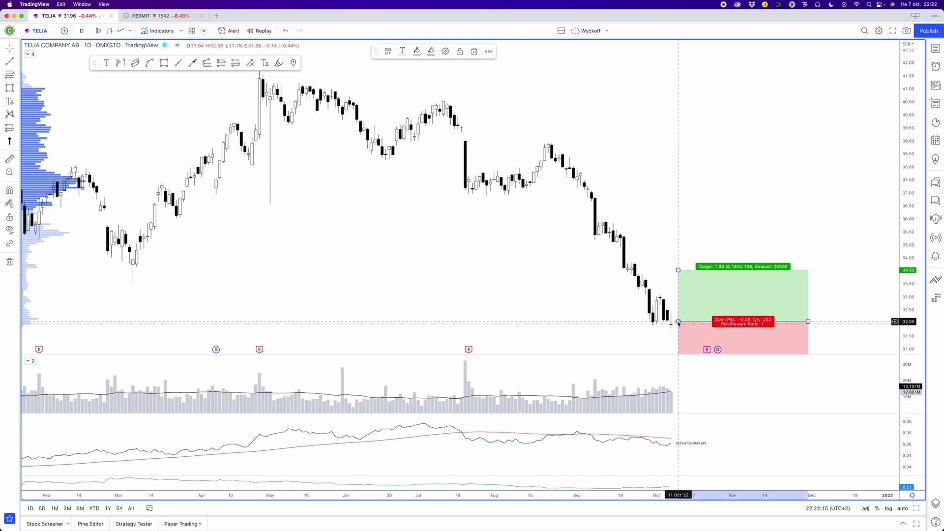
double_click(704, 301)
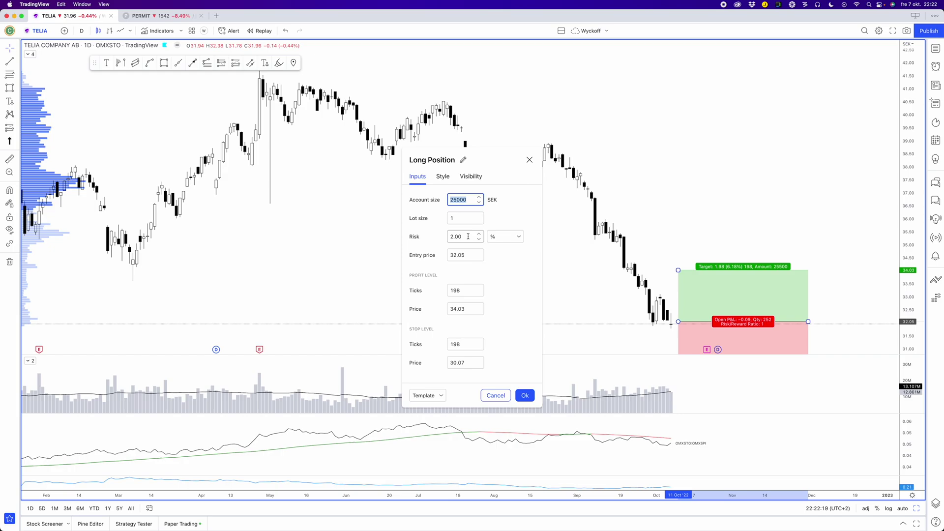
click(518, 236)
click(505, 204)
click(514, 238)
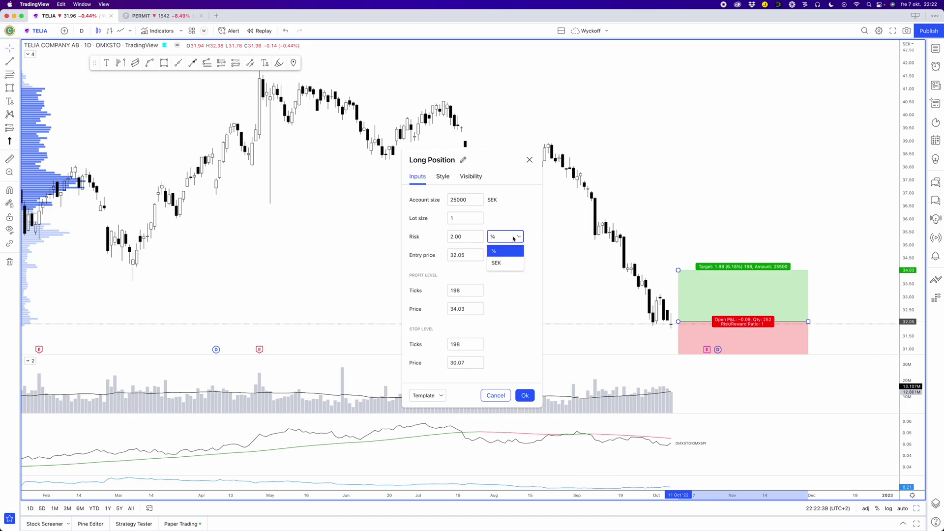
click(506, 263)
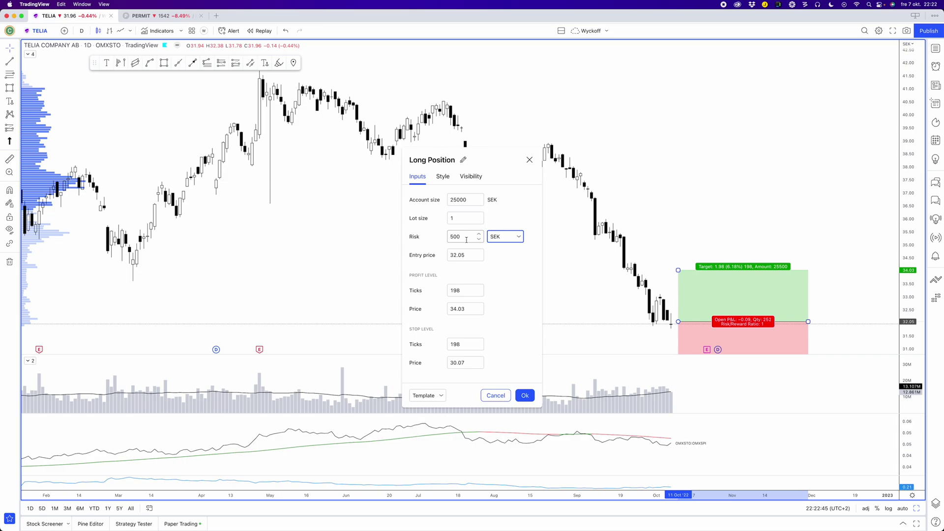
click(470, 200)
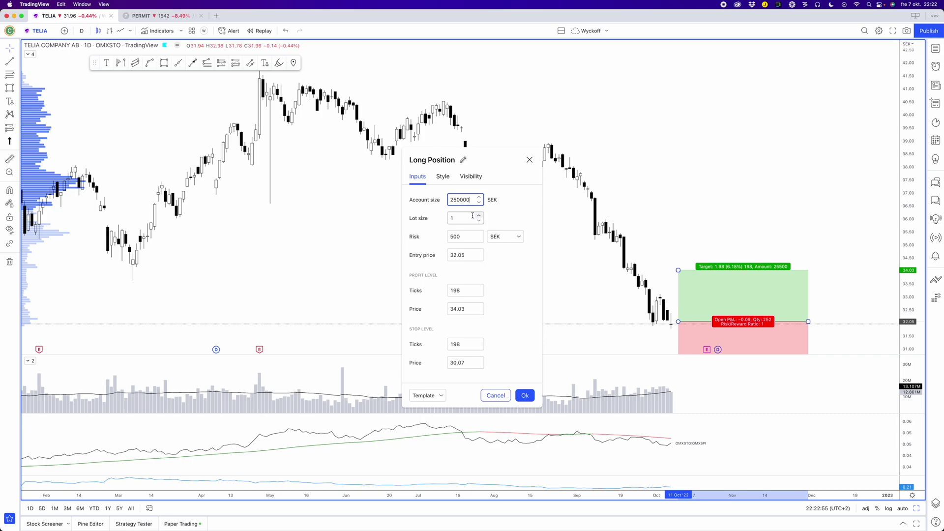
Set the risk to 1% of the 250000 SEK account, then convert it to 2500 SEK
key(Tab)
key(Tab)
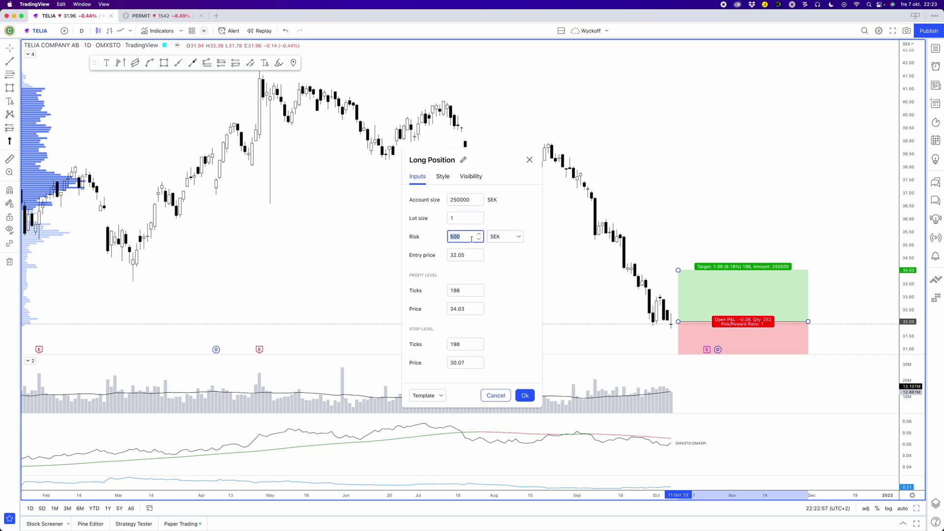
click(507, 240)
click(509, 253)
click(462, 237)
text(1)
key(Tab)
click(505, 237)
click(511, 266)
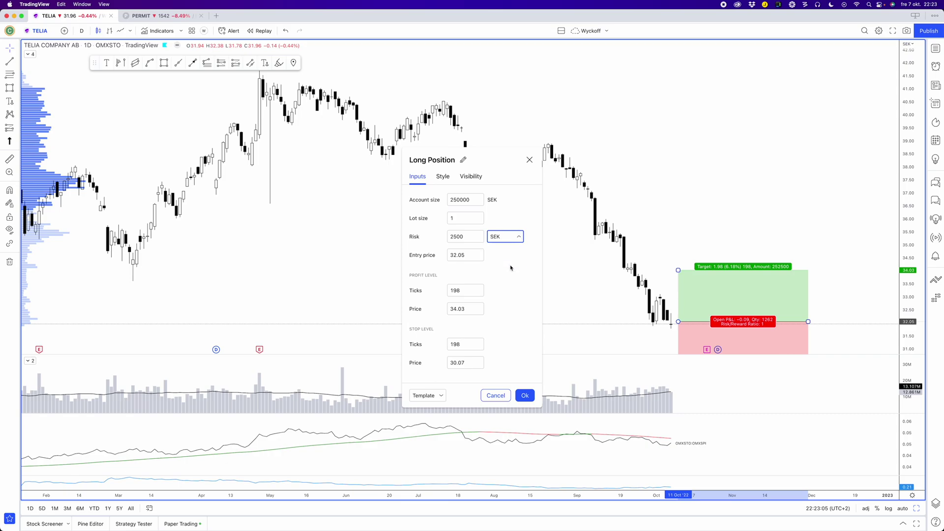
click(467, 236)
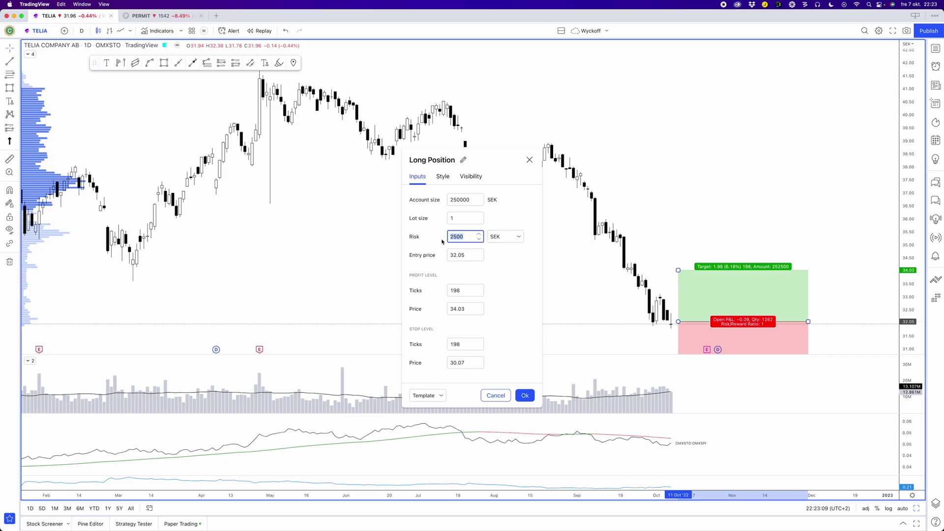